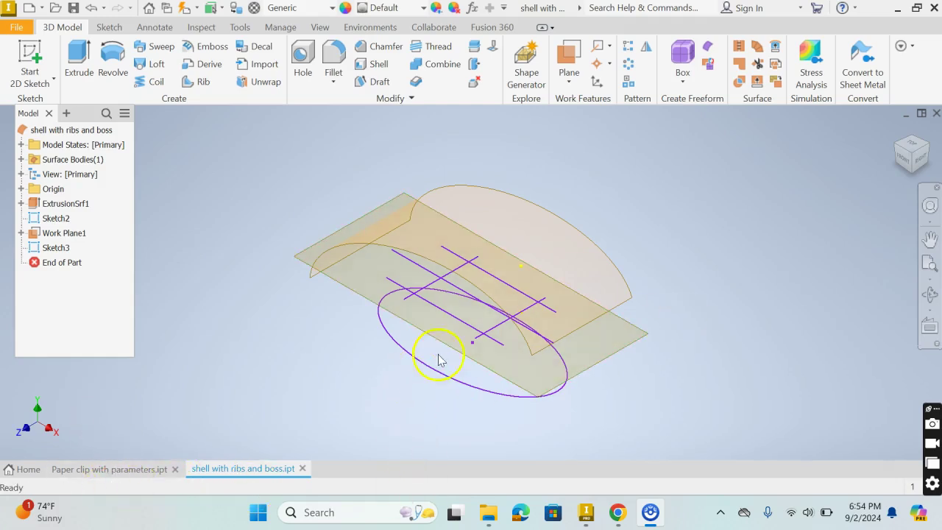
# Step: Inspect the ellipse sketch and work plane from several angles, return to the home view, and start an extrusion
pyautogui.moveTo(463, 343)
pyautogui.keyDown('shift'); pyautogui.mouseDown(button='middle')
pyautogui.moveTo(482, 318)
pyautogui.moveTo(511, 331)
pyautogui.moveTo(540, 315)
pyautogui.mouseUp(button='middle'); pyautogui.keyUp('shift')
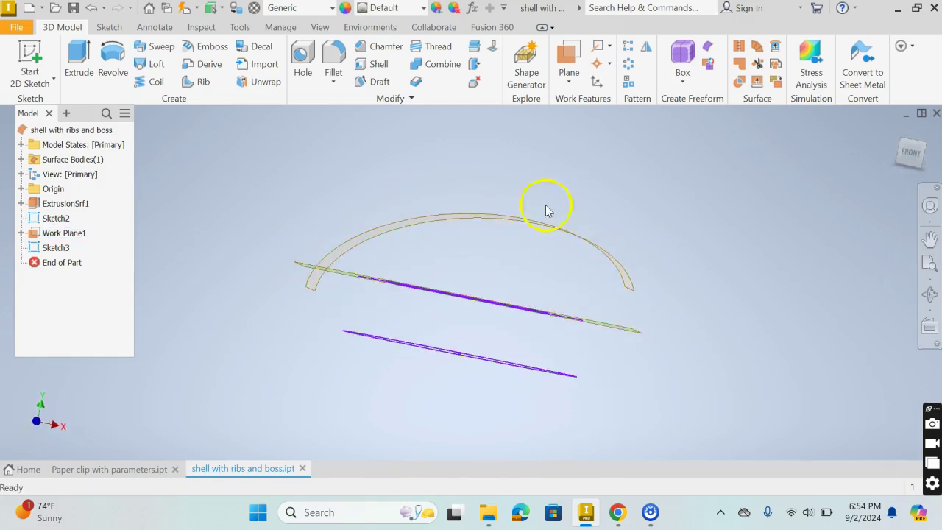
pyautogui.keyDown('shift'); pyautogui.moveTo(495, 307); pyautogui.dragTo(487, 371, button='middle'); pyautogui.keyUp('shift')
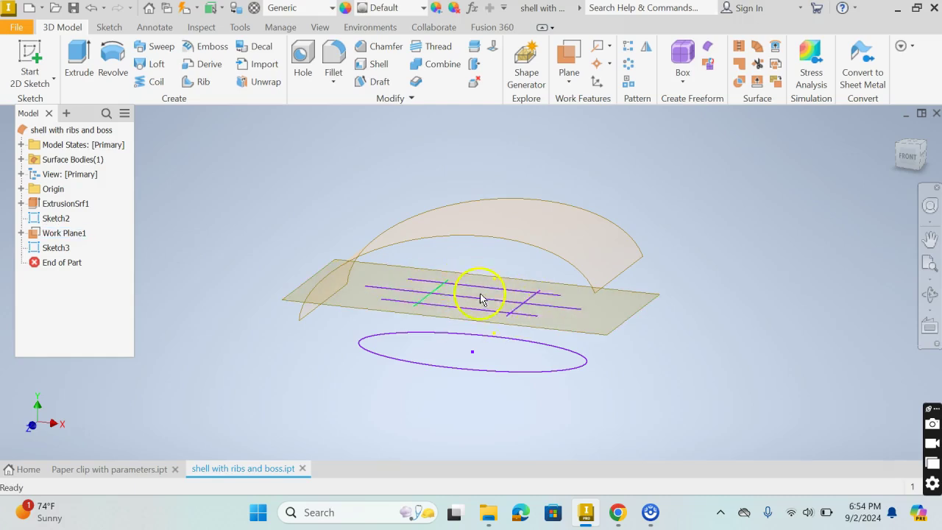
pyautogui.keyDown('shift'); pyautogui.moveTo(496, 374); pyautogui.dragTo(535, 360, button='middle'); pyautogui.keyUp('shift')
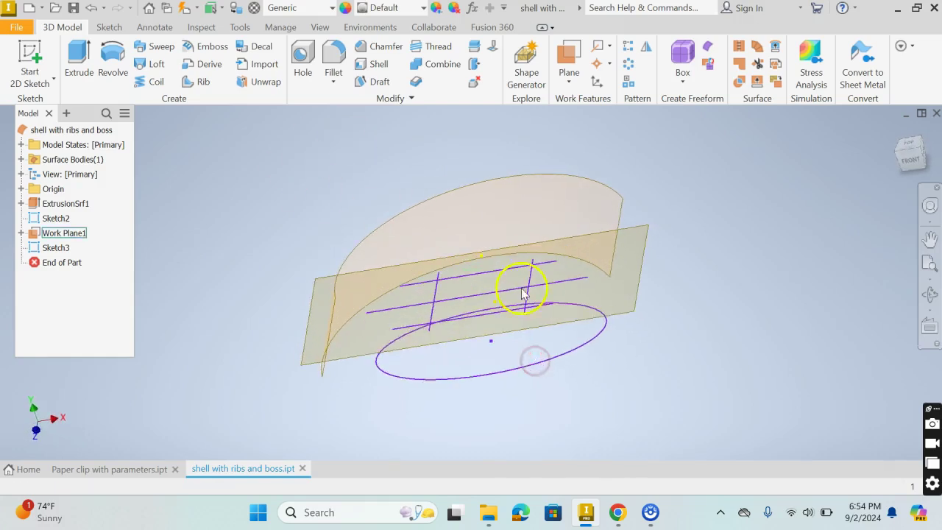
pyautogui.moveTo(479, 377)
pyautogui.keyDown('shift'); pyautogui.mouseDown(button='middle')
pyautogui.moveTo(499, 361)
pyautogui.moveTo(511, 376)
pyautogui.moveTo(481, 376)
pyautogui.moveTo(490, 375)
pyautogui.mouseUp(button='middle'); pyautogui.keyUp('shift')
pyautogui.click(896, 132)
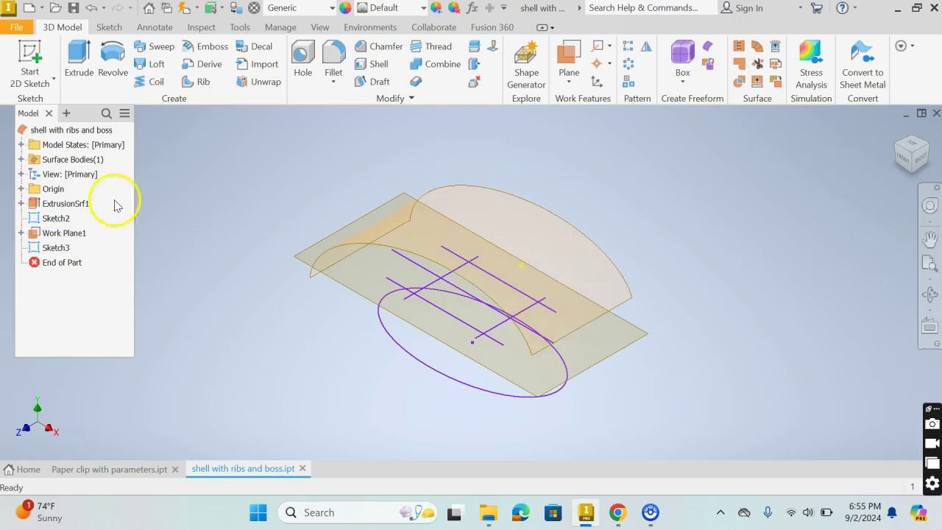
pyautogui.click(81, 62)
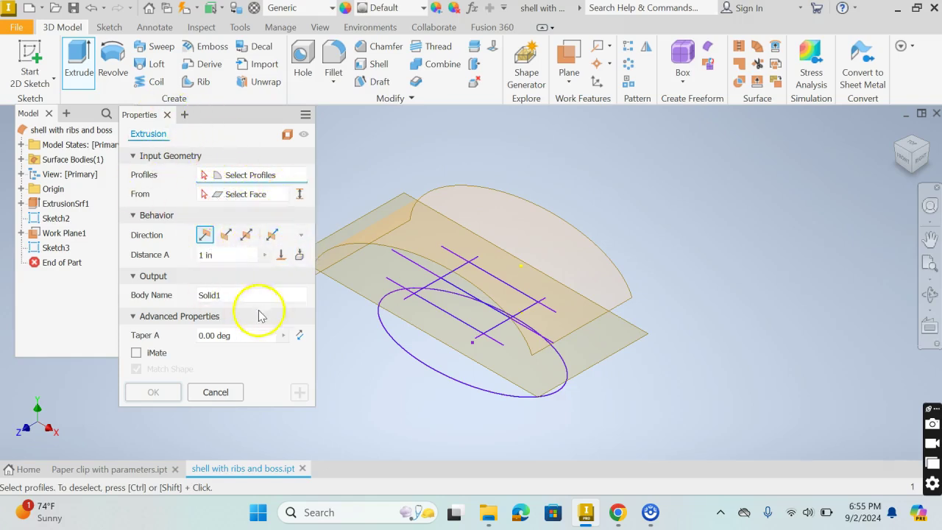
# Step: Extrude the Sketch2 ellipse profile up to the curved surface (0.495 in)
pyautogui.click(488, 377)
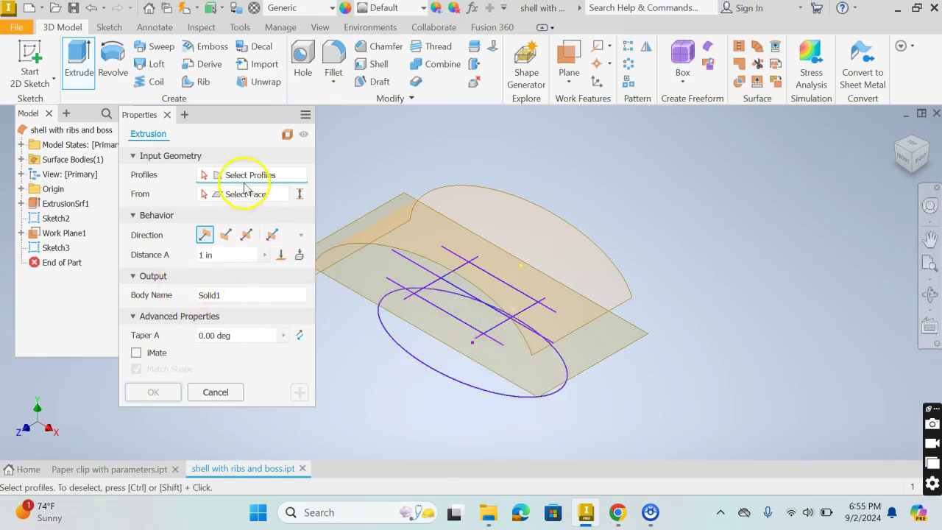
pyautogui.click(410, 357)
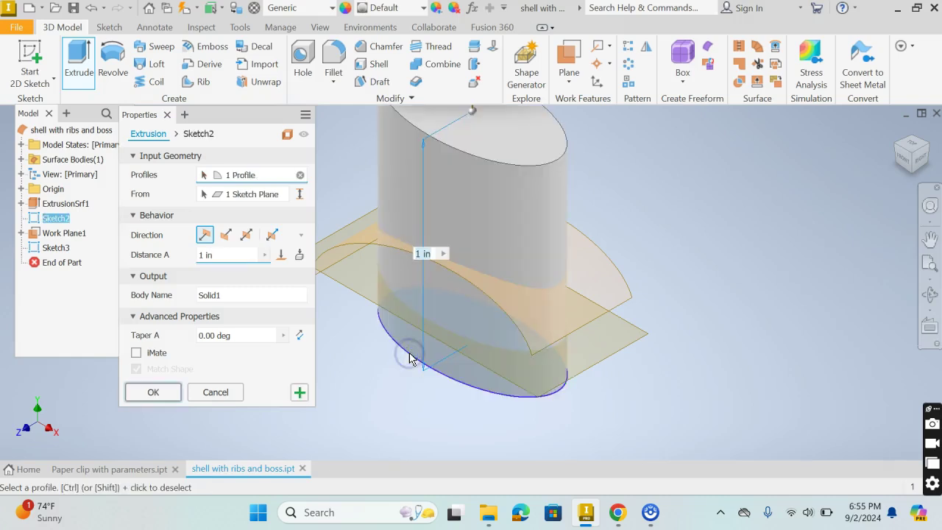
pyautogui.click(332, 299)
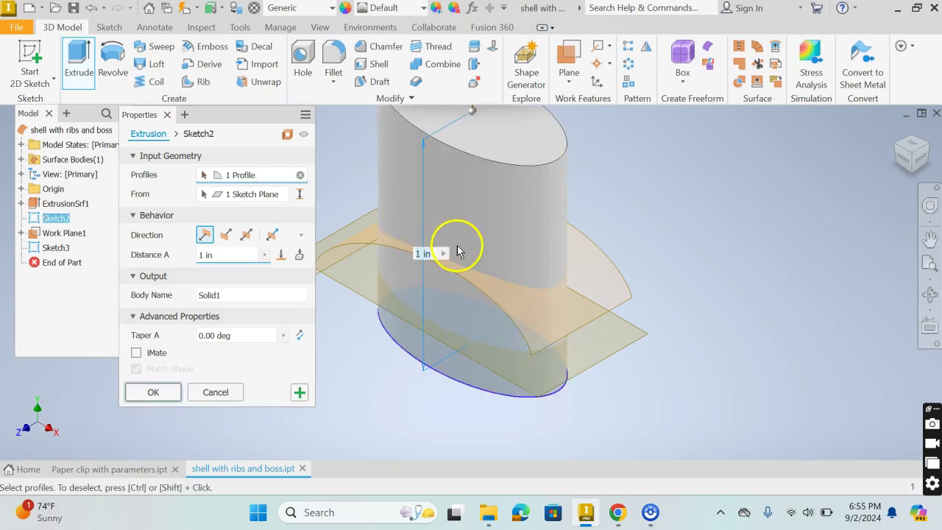
pyautogui.click(280, 257)
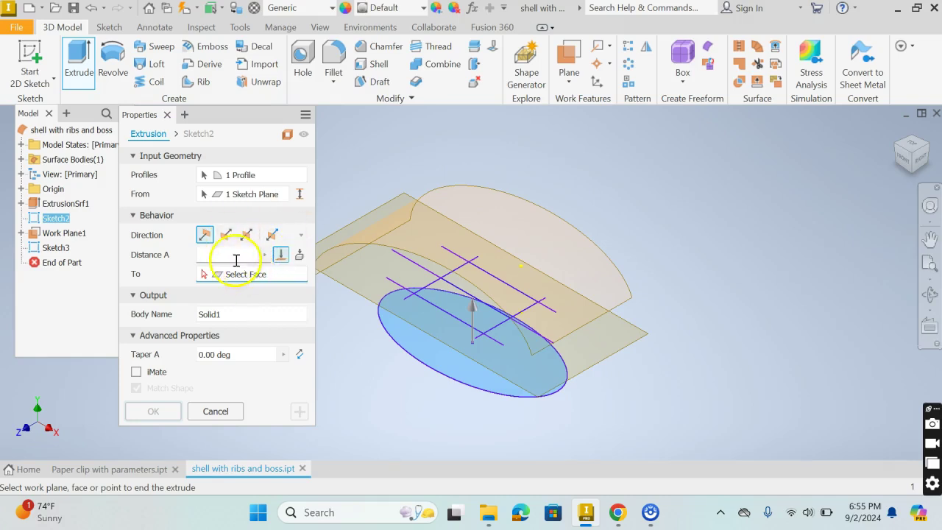
pyautogui.click(566, 236)
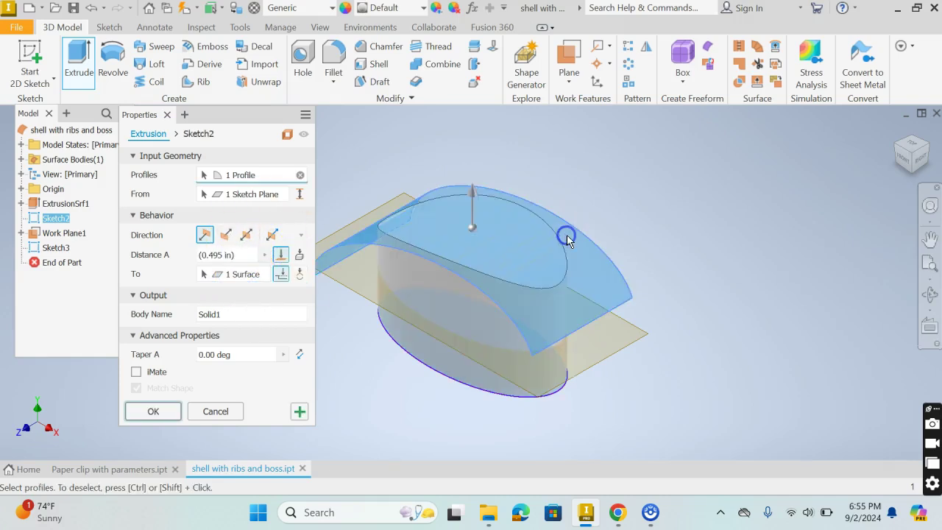
pyautogui.keyDown('shift'); pyautogui.moveTo(508, 441); pyautogui.dragTo(542, 427, button='middle'); pyautogui.keyUp('shift')
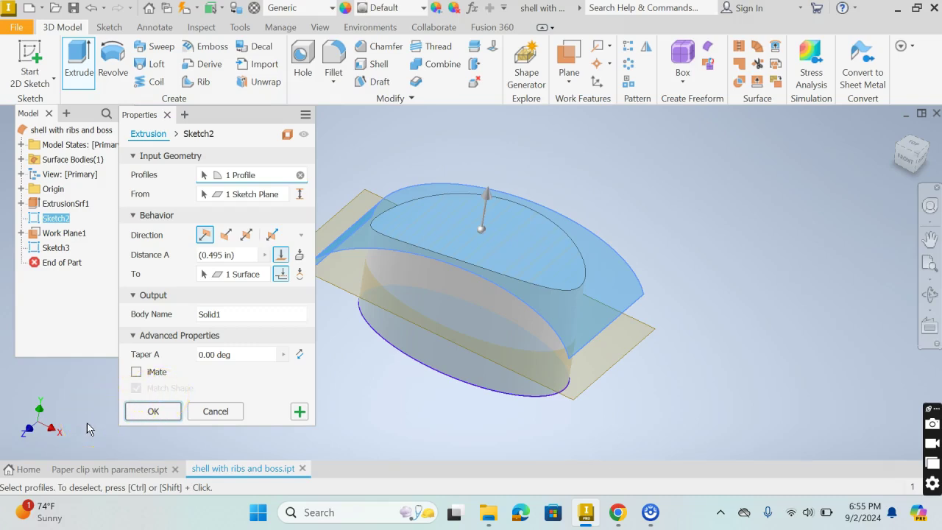
# Step: Confirm the extrusion as Extrusion1 and view the new elliptical solid
pyautogui.click(151, 411)
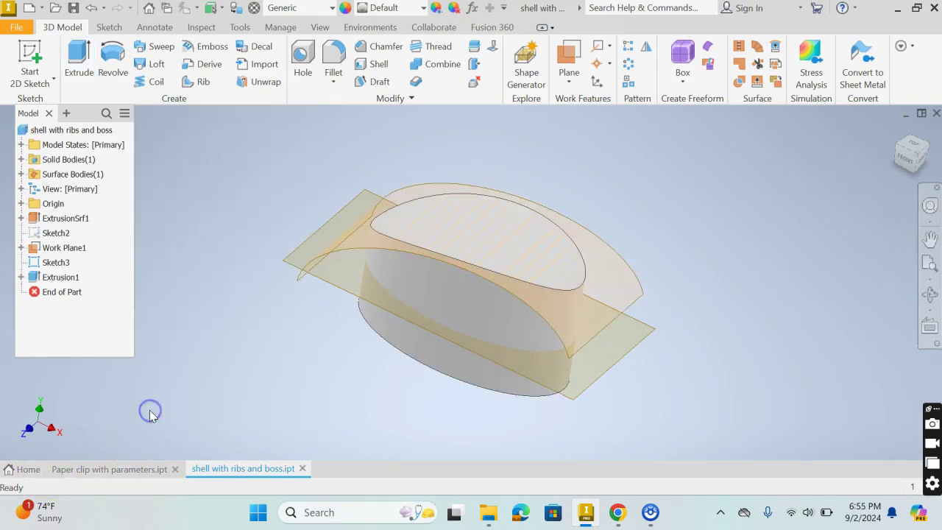
pyautogui.keyDown('shift'); pyautogui.moveTo(626, 265); pyautogui.dragTo(465, 296, button='middle'); pyautogui.keyUp('shift')
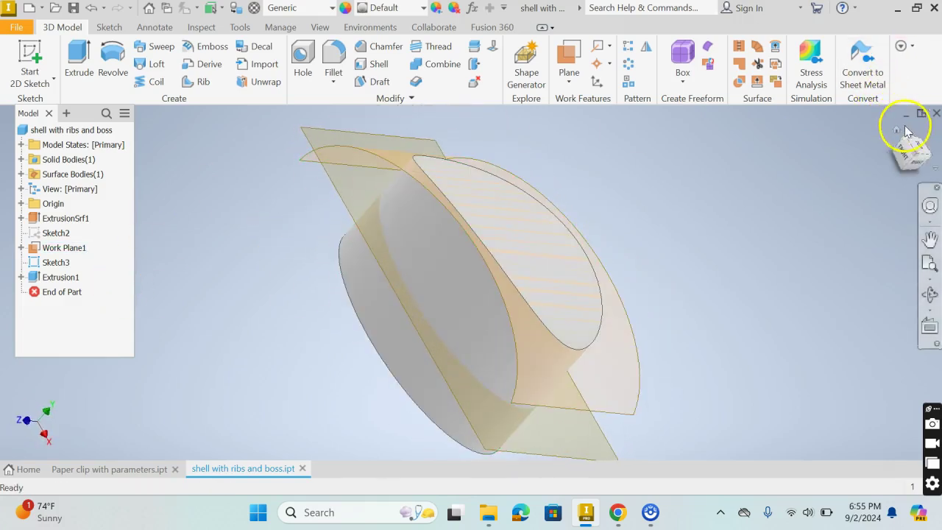
pyautogui.keyDown('shift'); pyautogui.moveTo(908, 125); pyautogui.dragTo(459, 265, button='middle'); pyautogui.keyUp('shift')
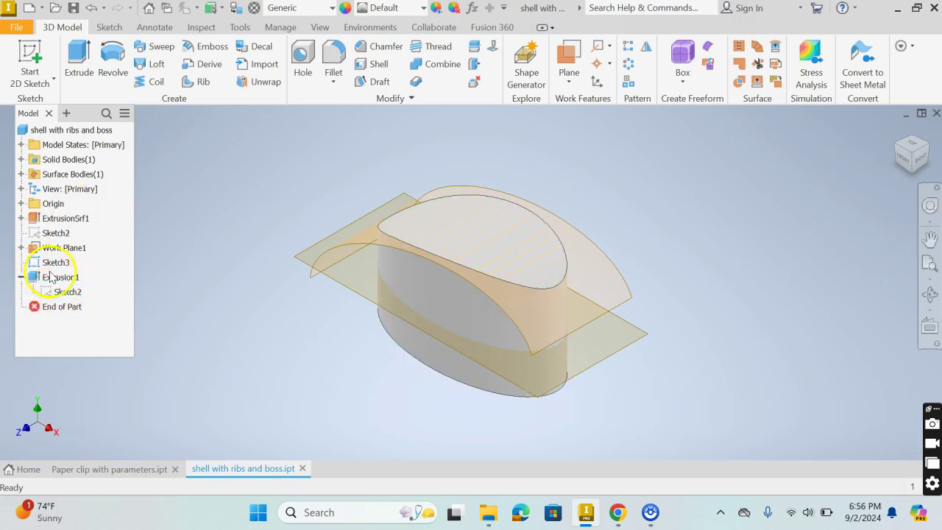
# Step: Hide the curved surface ExtrusionSrf1, leaving the solid and Work Plane1 visible
pyautogui.rightClick(67, 220)
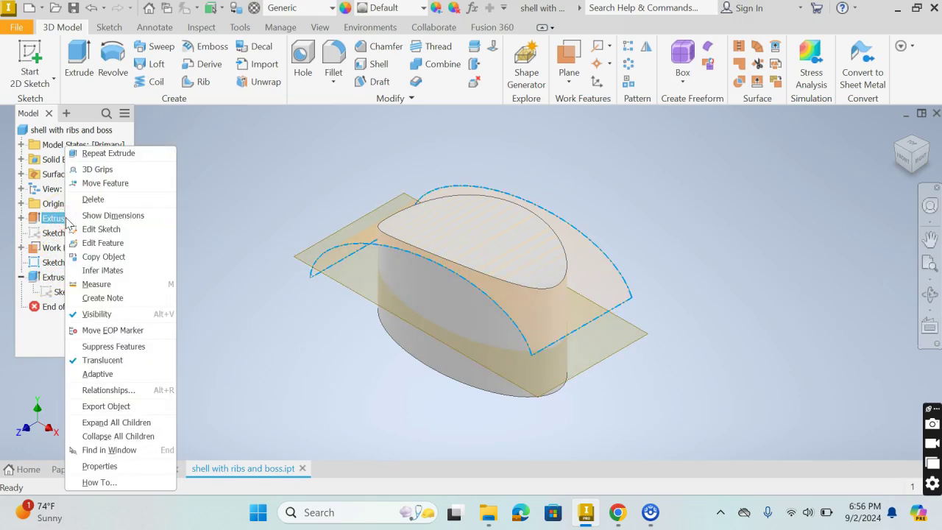
pyautogui.click(96, 314)
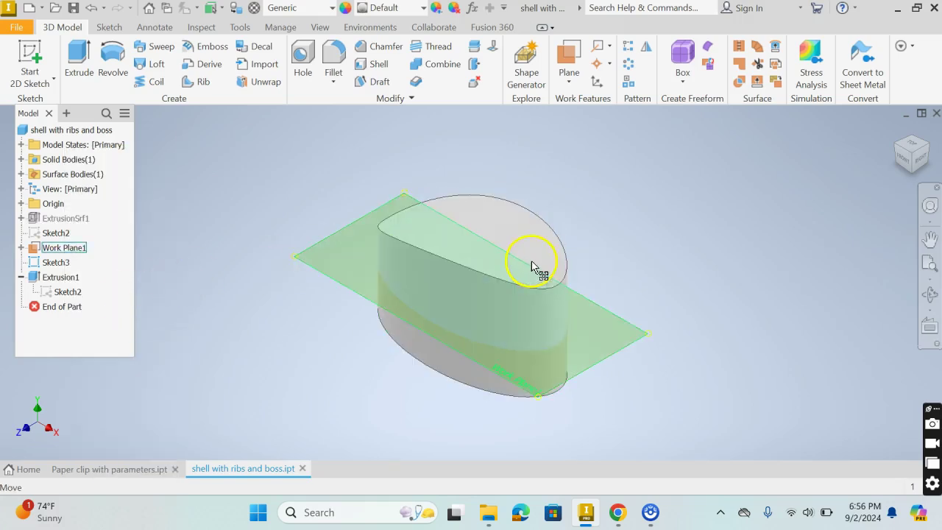
pyautogui.moveTo(677, 307)
pyautogui.mouseDown(button='middle')
pyautogui.moveTo(698, 295)
pyautogui.moveTo(681, 319)
pyautogui.mouseUp(button='middle')
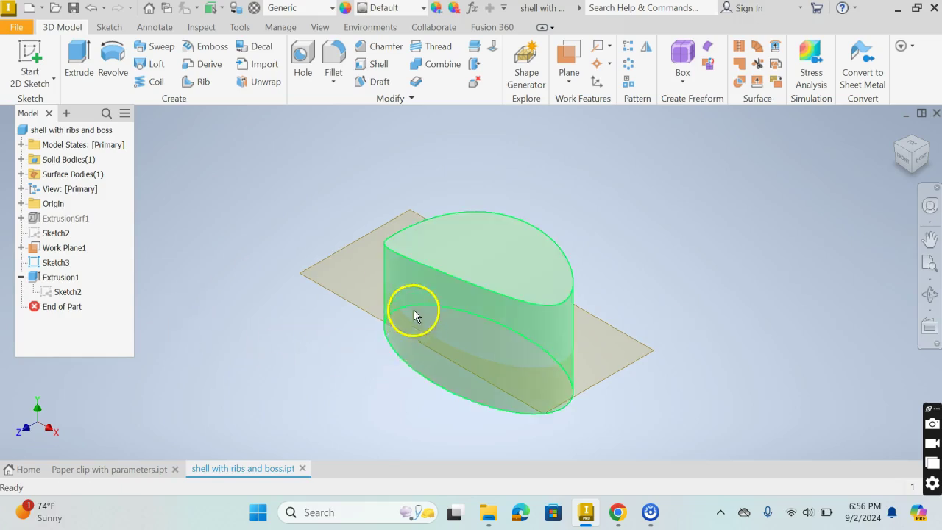
pyautogui.keyDown('shift'); pyautogui.moveTo(415, 314); pyautogui.dragTo(520, 263, button='middle'); pyautogui.keyUp('shift')
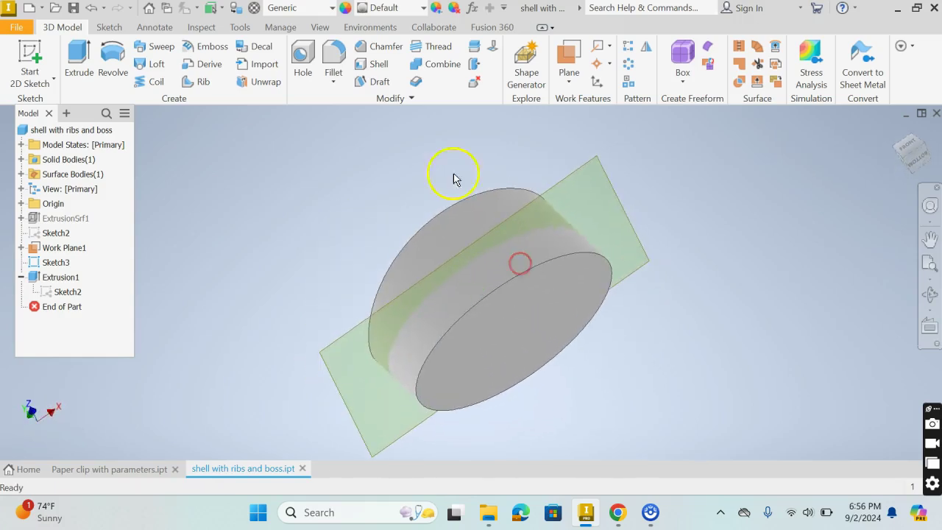
pyautogui.click(378, 65)
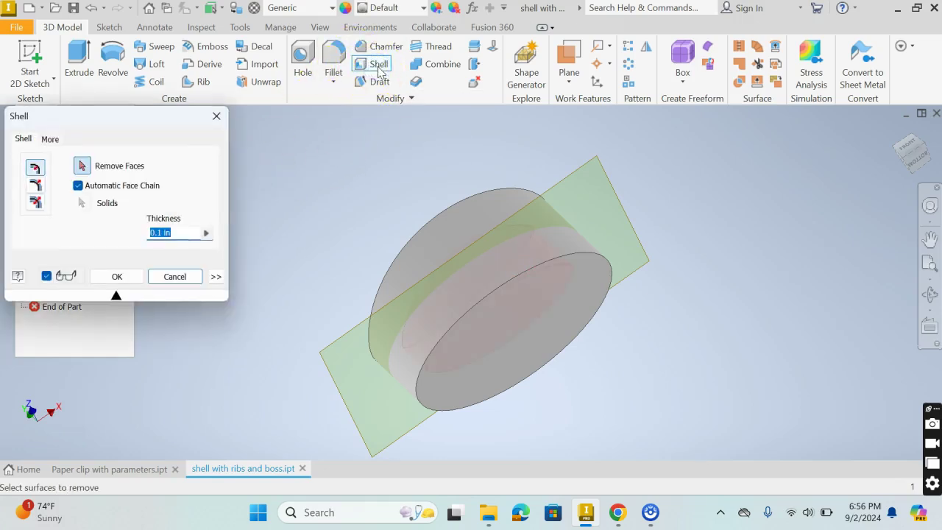
pyautogui.click(463, 217)
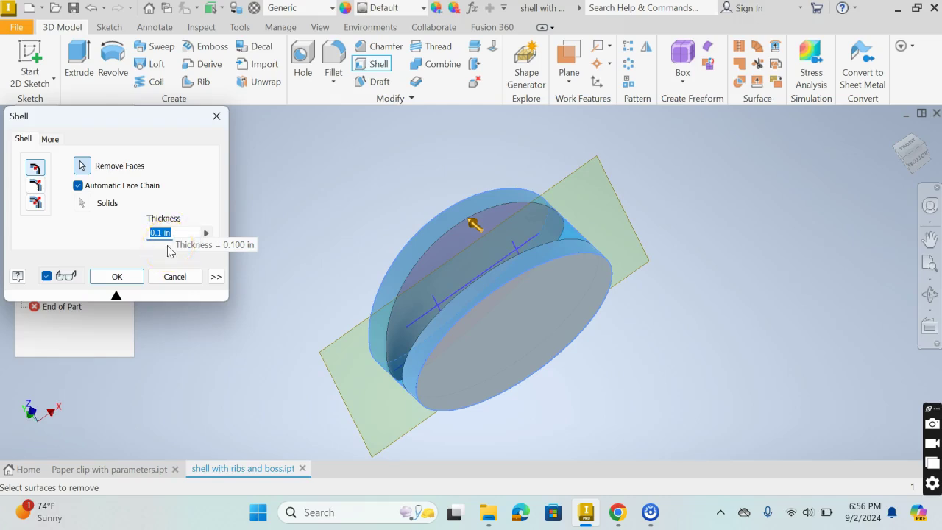
pyautogui.write('0.03')
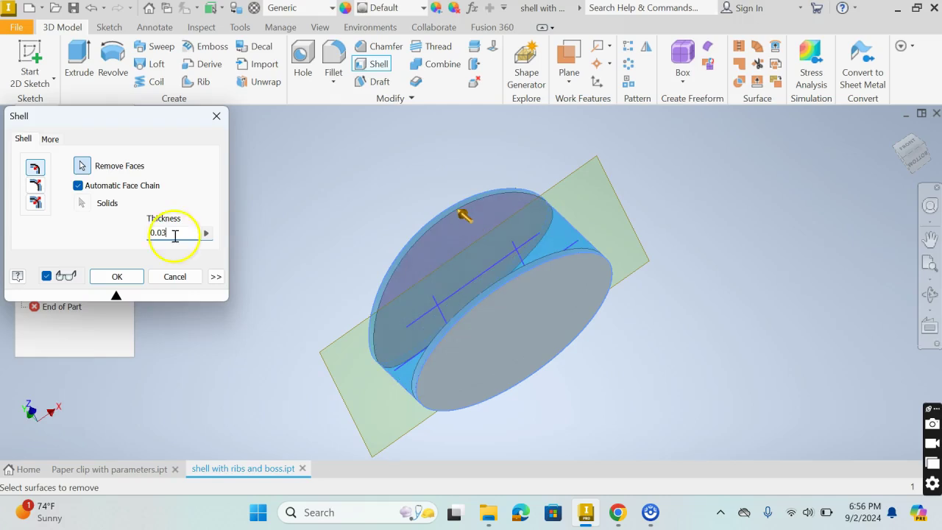
pyautogui.keyDown('shift'); pyautogui.moveTo(280, 287); pyautogui.dragTo(319, 326, button='middle'); pyautogui.keyUp('shift')
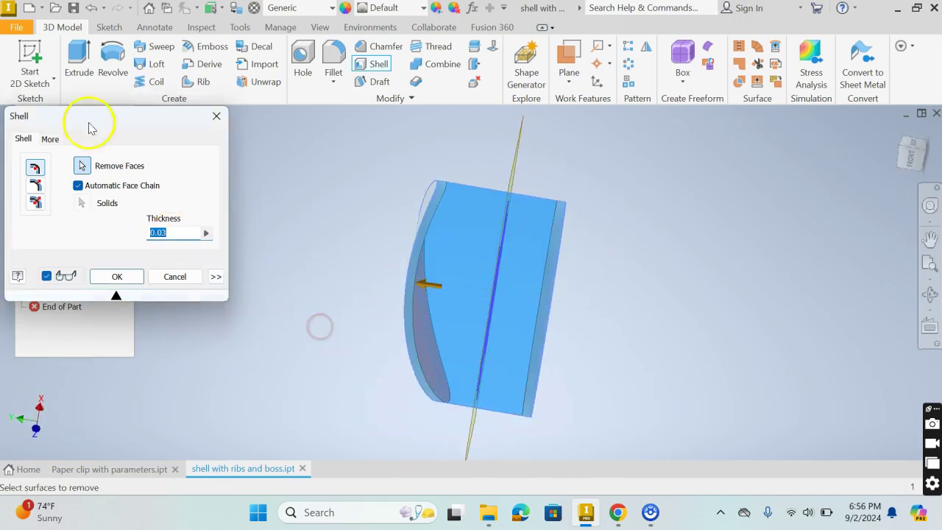
# Step: Cancel the first shell attempt, restart Shell, and bring the part's top face into view
pyautogui.click(174, 279)
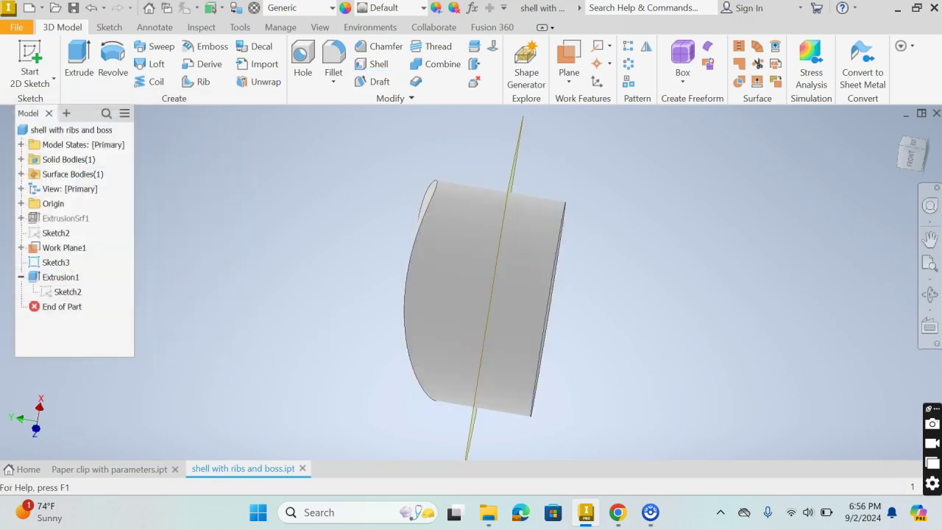
pyautogui.click(379, 65)
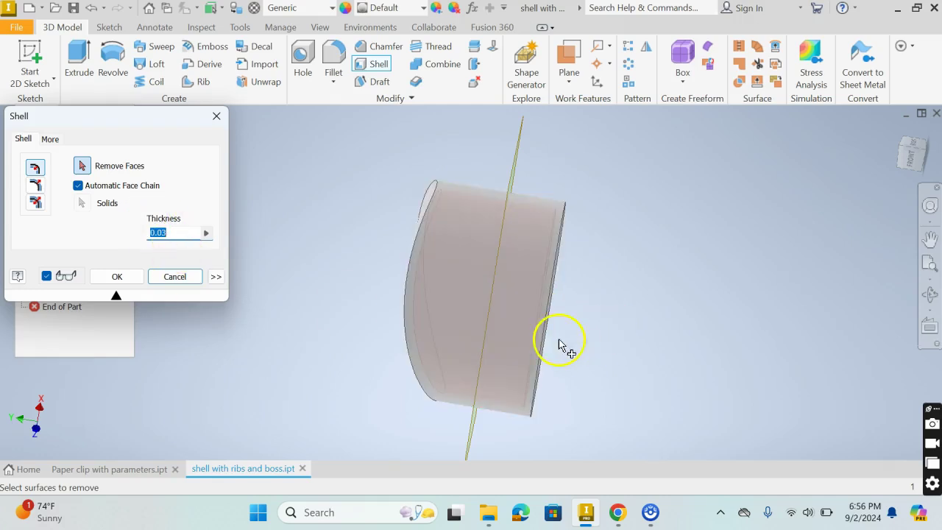
pyautogui.keyDown('shift'); pyautogui.moveTo(559, 345); pyautogui.dragTo(276, 277, button='middle'); pyautogui.keyUp('shift')
pyautogui.scroll(-5, 442, 265)
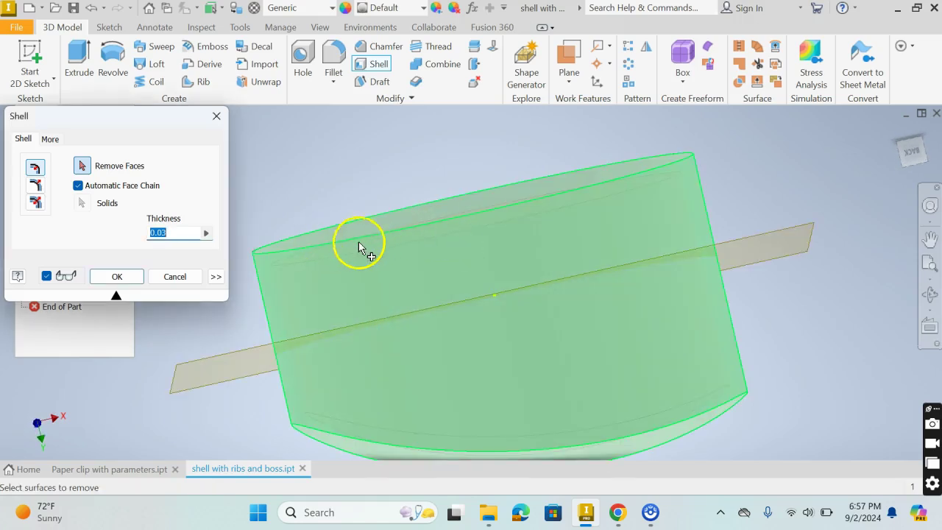
pyautogui.keyDown('shift'); pyautogui.moveTo(389, 223); pyautogui.dragTo(437, 240, button='middle'); pyautogui.keyUp('shift')
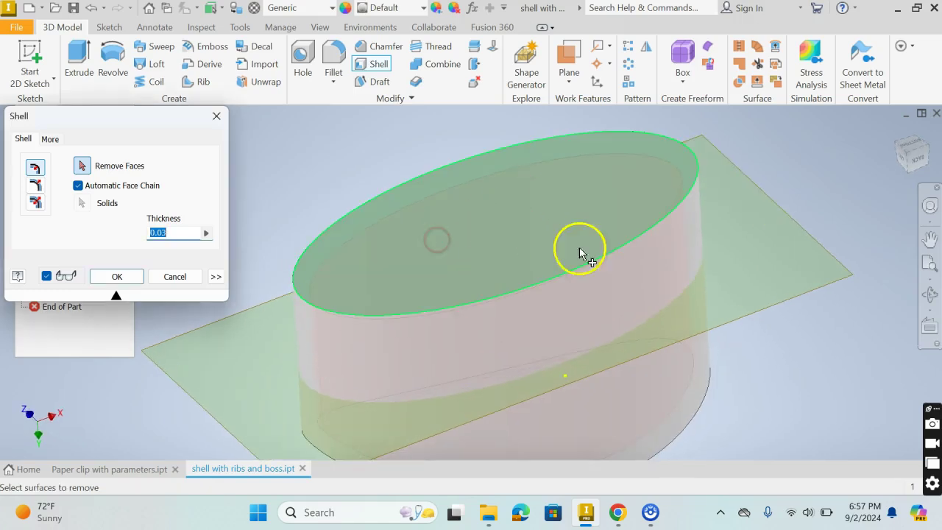
# Step: Remove the top face and apply a 0.03 in shell, leaving an open-topped body
pyautogui.click(84, 166)
pyautogui.click(484, 216)
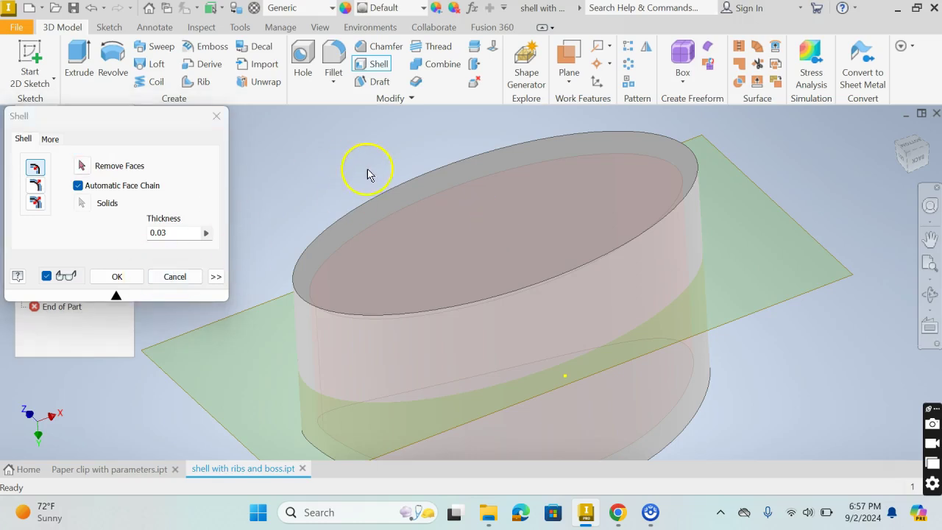
pyautogui.scroll(2, 377, 172)
pyautogui.scroll(-3, 383, 178)
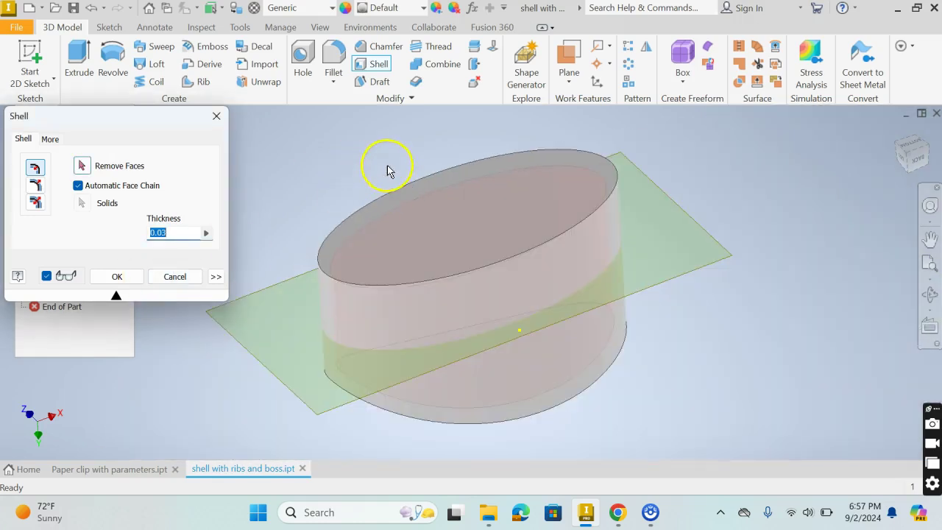
pyautogui.keyDown('shift'); pyautogui.moveTo(388, 171); pyautogui.dragTo(431, 179, button='middle'); pyautogui.keyUp('shift')
pyautogui.click(84, 165)
pyautogui.click(531, 227)
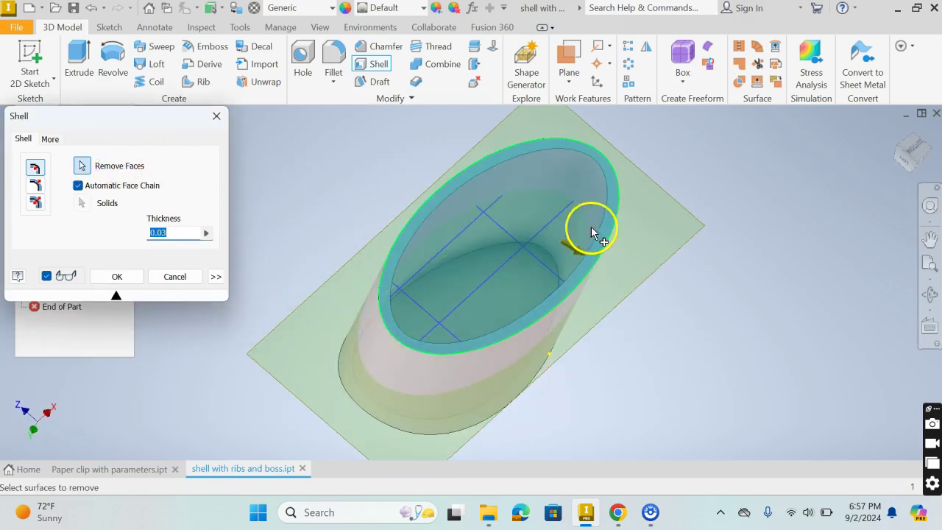
pyautogui.moveTo(592, 229)
pyautogui.keyDown('shift'); pyautogui.mouseDown(button='middle')
pyautogui.moveTo(517, 235)
pyautogui.moveTo(530, 204)
pyautogui.moveTo(549, 233)
pyautogui.mouseUp(button='middle'); pyautogui.keyUp('shift')
pyautogui.click(115, 276)
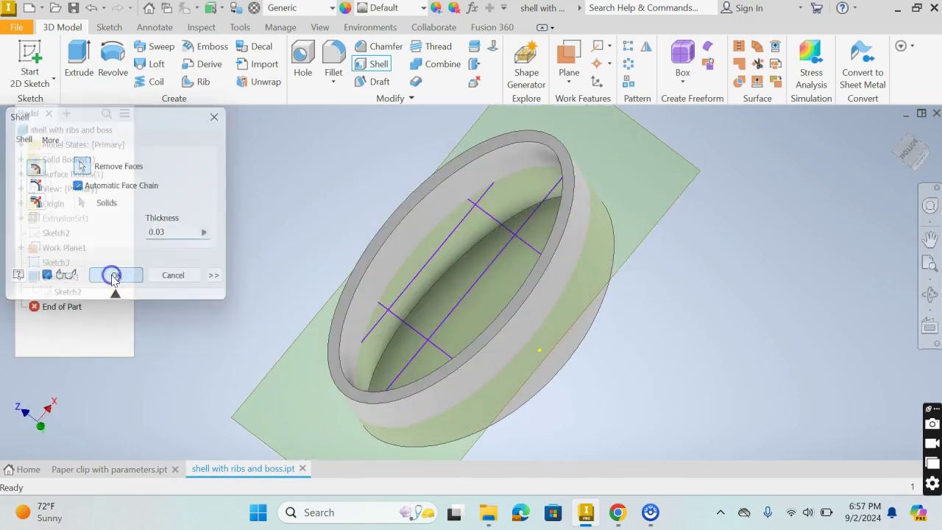
pyautogui.keyDown('shift'); pyautogui.moveTo(574, 288); pyautogui.dragTo(702, 250, button='middle'); pyautogui.keyUp('shift')
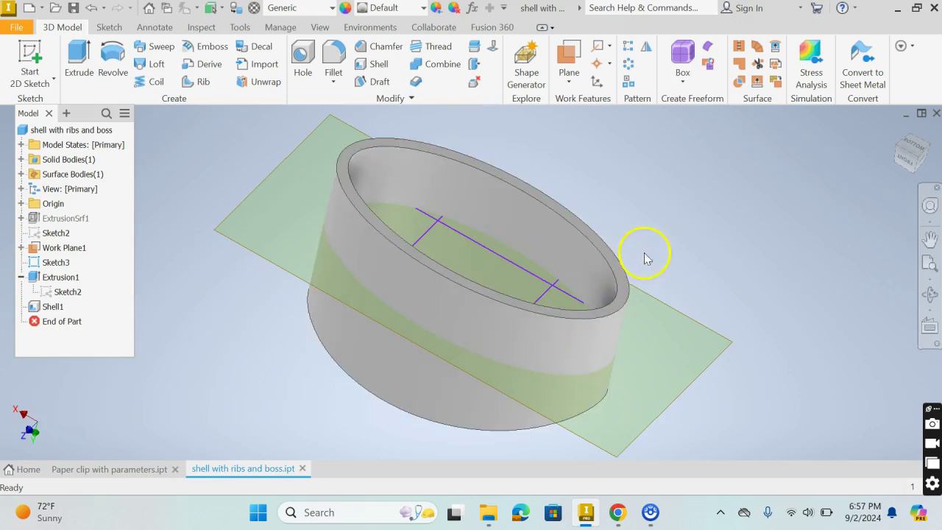
pyautogui.moveTo(644, 257)
pyautogui.keyDown('shift'); pyautogui.mouseDown(button='middle')
pyautogui.moveTo(652, 252)
pyautogui.moveTo(626, 270)
pyautogui.mouseUp(button='middle'); pyautogui.keyUp('shift')
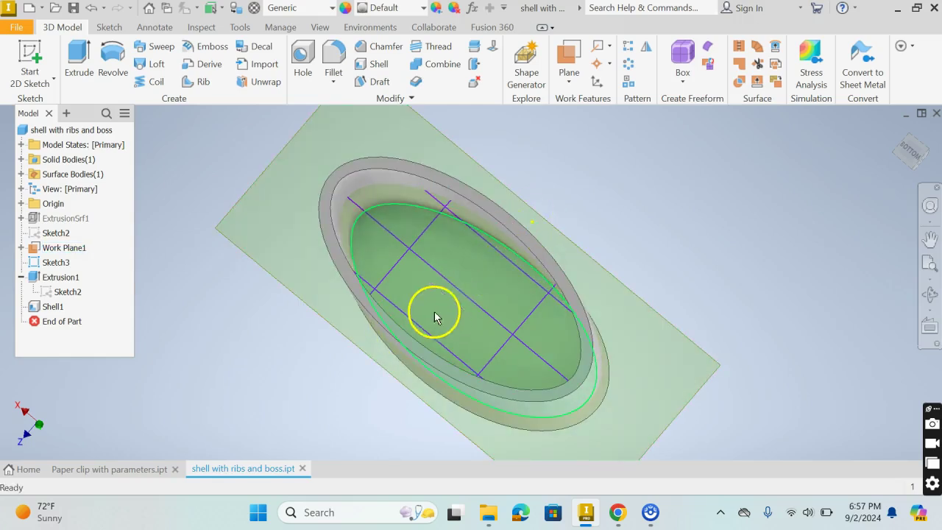
pyautogui.moveTo(564, 258)
pyautogui.keyDown('shift'); pyautogui.mouseDown(button='middle')
pyautogui.moveTo(571, 244)
pyautogui.moveTo(582, 255)
pyautogui.moveTo(577, 269)
pyautogui.moveTo(582, 257)
pyautogui.mouseUp(button='middle'); pyautogui.keyUp('shift')
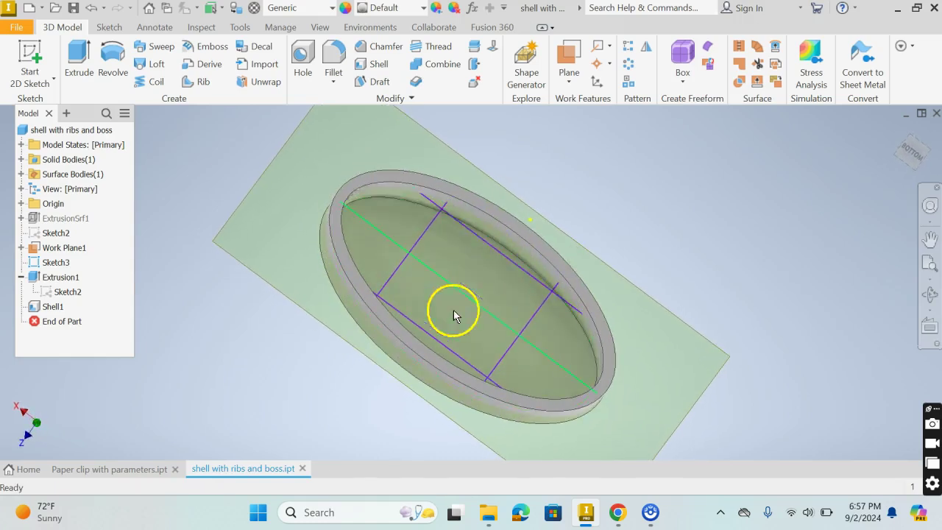
pyautogui.moveTo(542, 316)
pyautogui.keyDown('shift'); pyautogui.mouseDown(button='middle')
pyautogui.moveTo(515, 290)
pyautogui.moveTo(481, 308)
pyautogui.moveTo(522, 301)
pyautogui.moveTo(526, 314)
pyautogui.mouseUp(button='middle'); pyautogui.keyUp('shift')
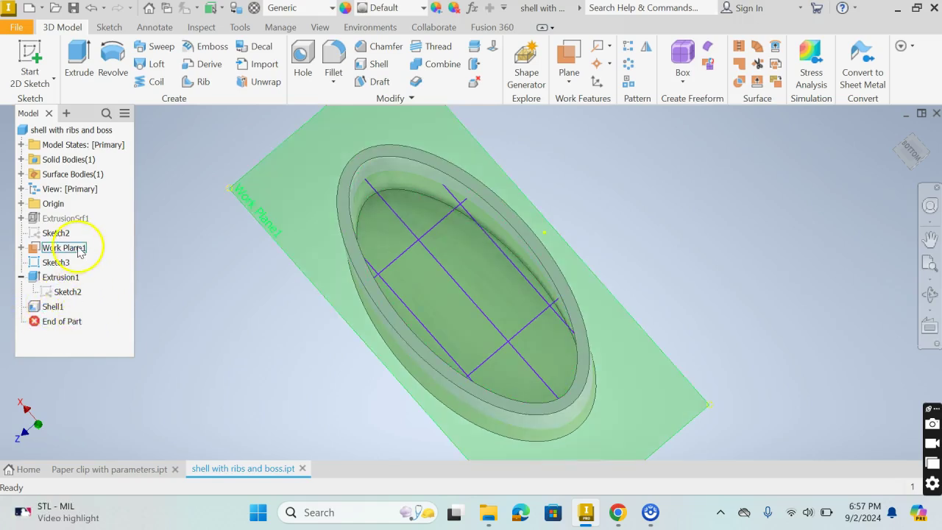
# Step: Place points at the upper and lower grid intersections in Sketch3 and finish the sketch
pyautogui.doubleClick(61, 269)
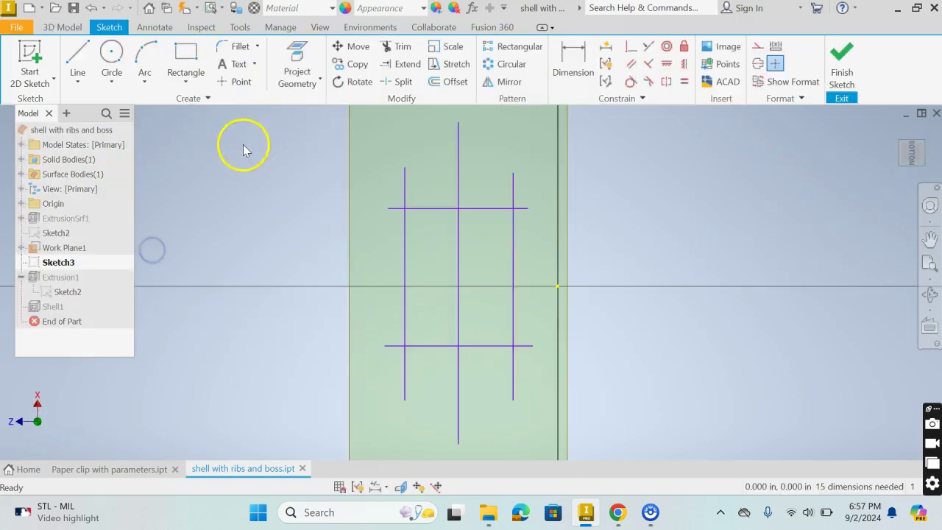
pyautogui.click(237, 81)
pyautogui.click(458, 208)
pyautogui.click(457, 345)
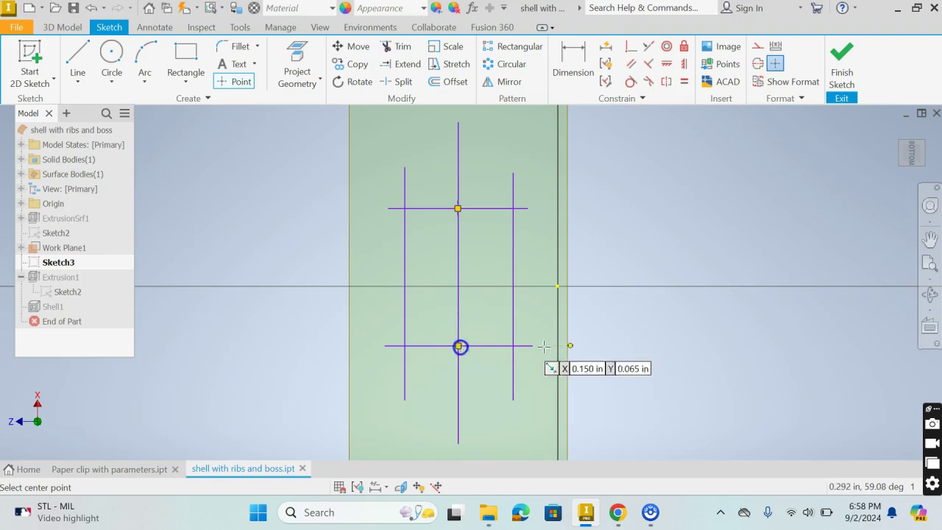
pyautogui.click(839, 59)
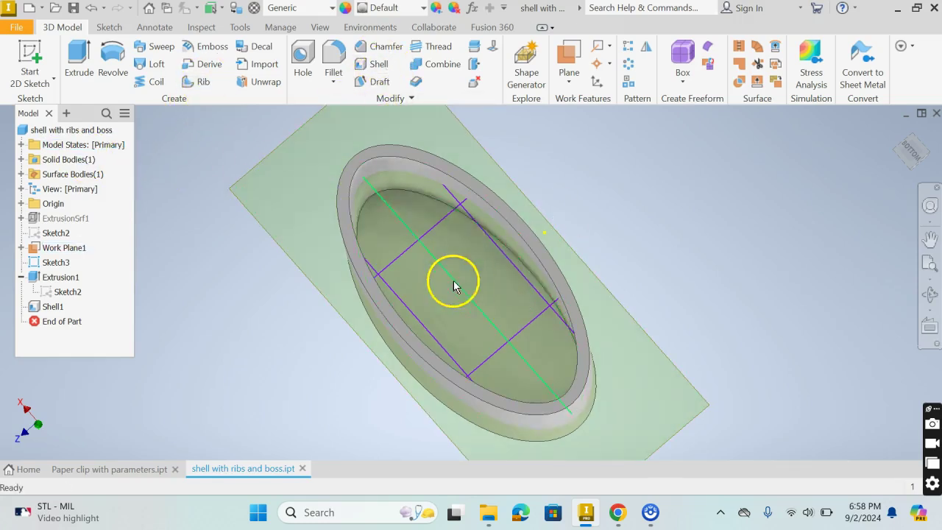
pyautogui.click(202, 81)
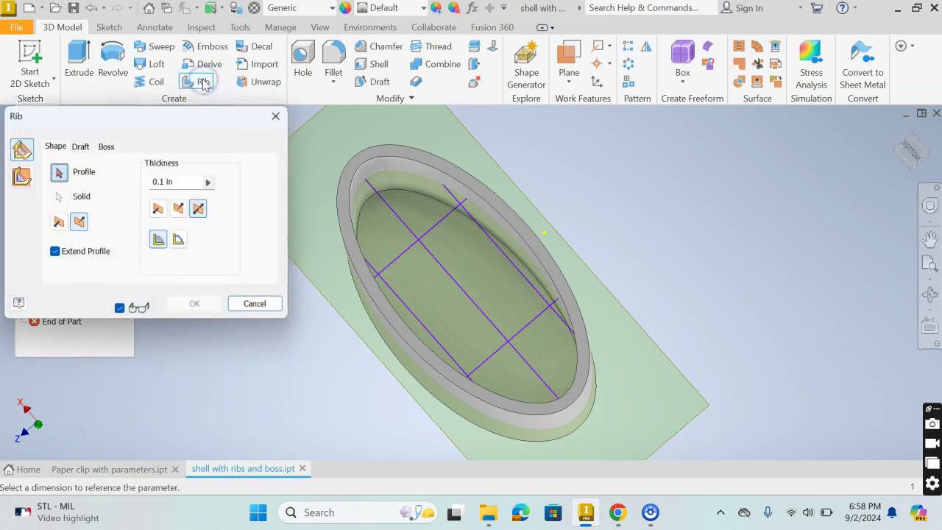
pyautogui.click(22, 178)
pyautogui.click(22, 151)
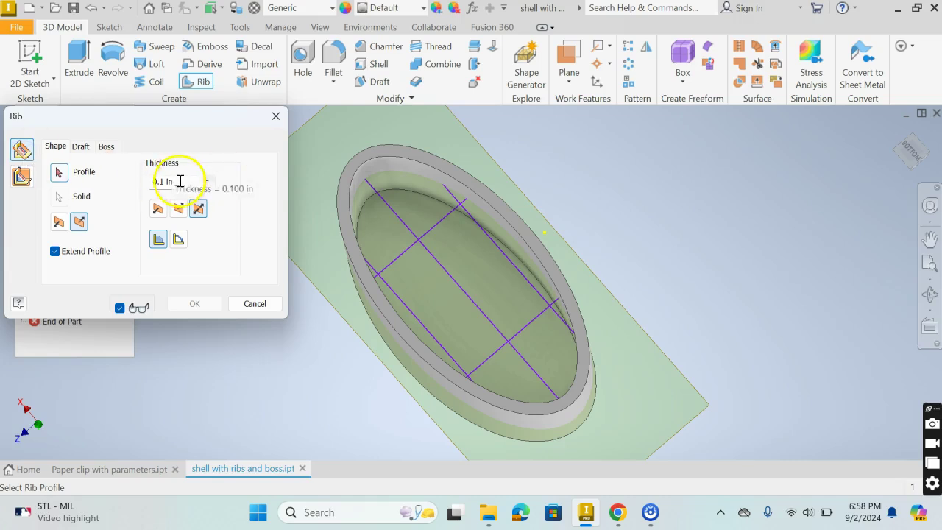
pyautogui.click(181, 181)
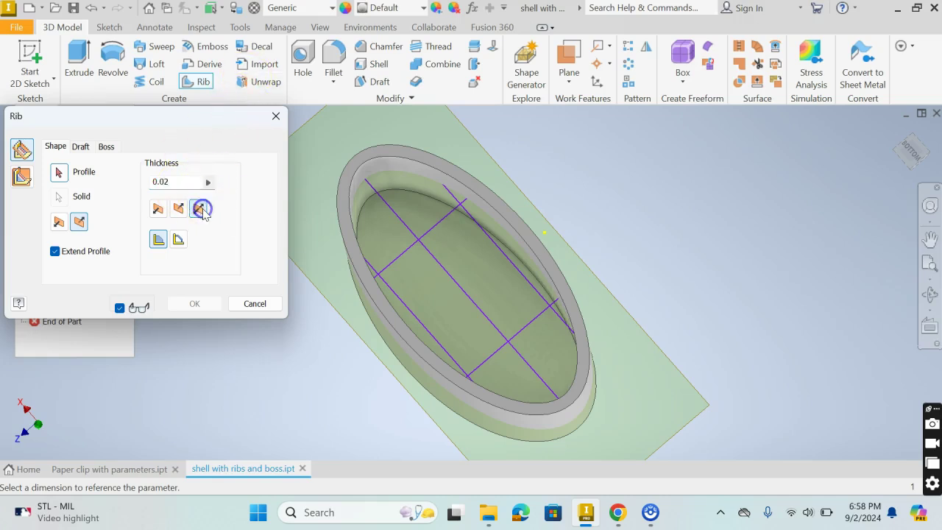
pyautogui.click(60, 175)
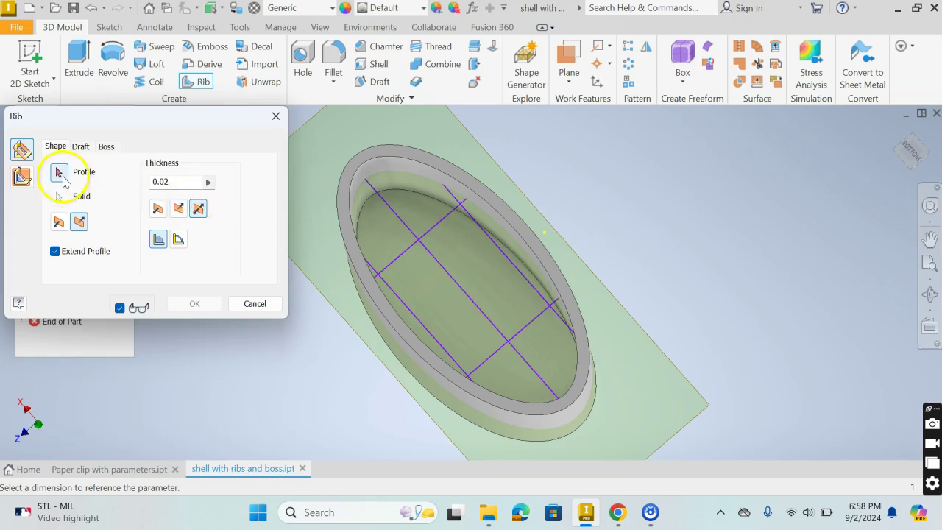
pyautogui.click(447, 278)
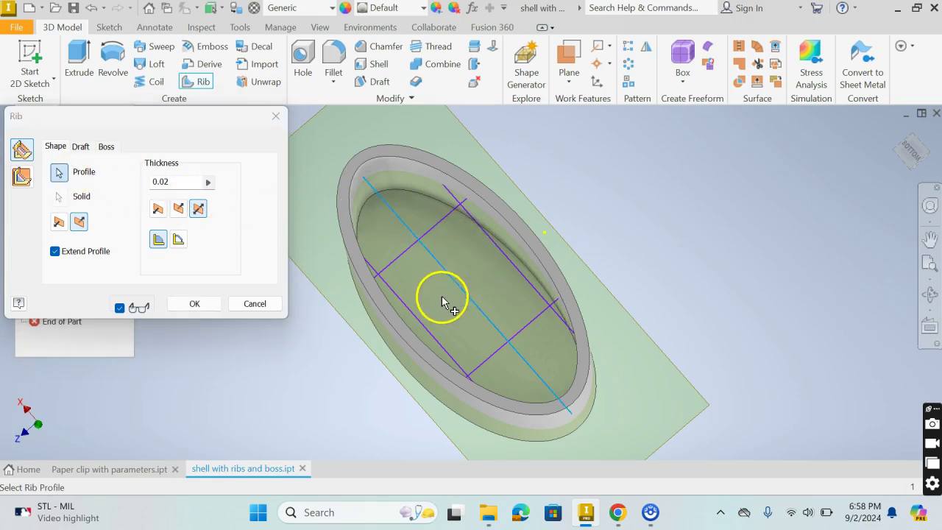
pyautogui.moveTo(445, 295)
pyautogui.keyDown('shift'); pyautogui.mouseDown(button='middle')
pyautogui.moveTo(437, 284)
pyautogui.moveTo(444, 272)
pyautogui.moveTo(436, 276)
pyautogui.moveTo(442, 281)
pyautogui.mouseUp(button='middle'); pyautogui.keyUp('shift')
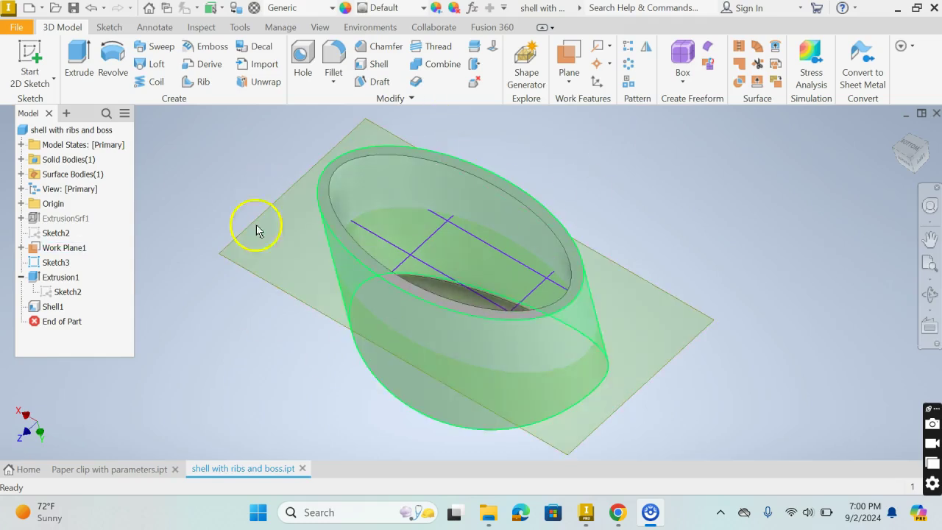
# Step: Start a rib normal to the sketch plane with its direction and symmetric 0.02 in thickness set
pyautogui.click(74, 130)
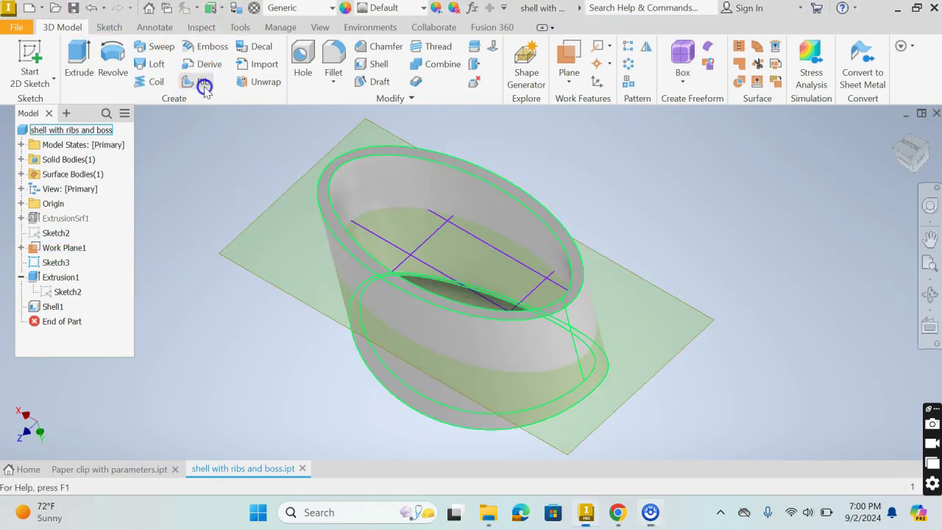
pyautogui.click(204, 83)
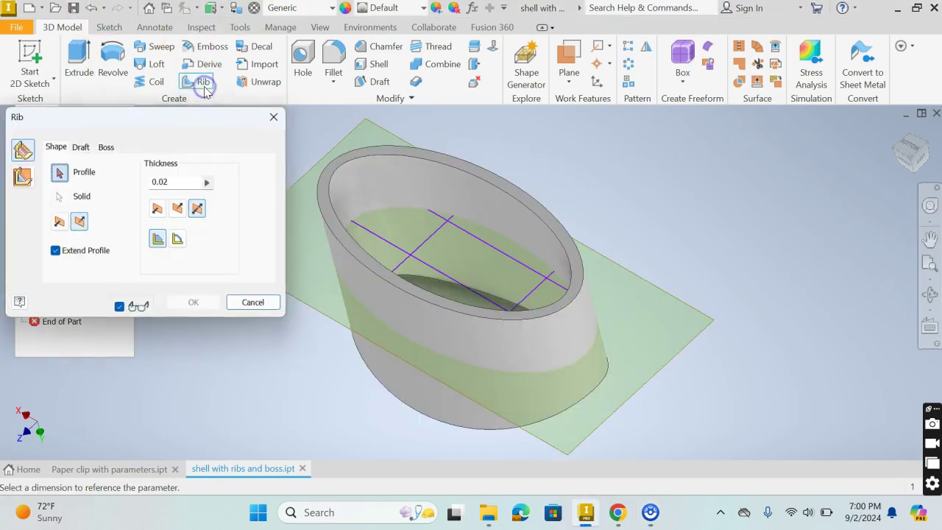
pyautogui.click(21, 151)
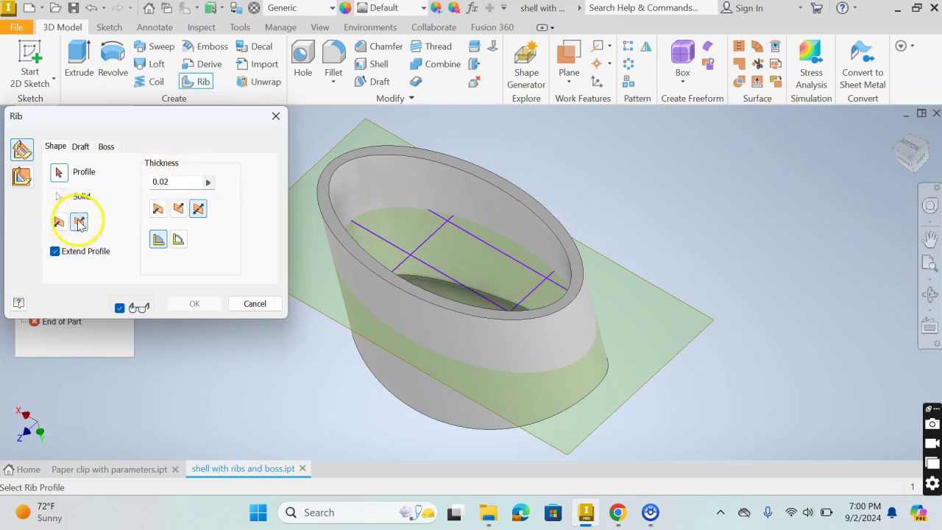
pyautogui.click(62, 225)
pyautogui.click(61, 222)
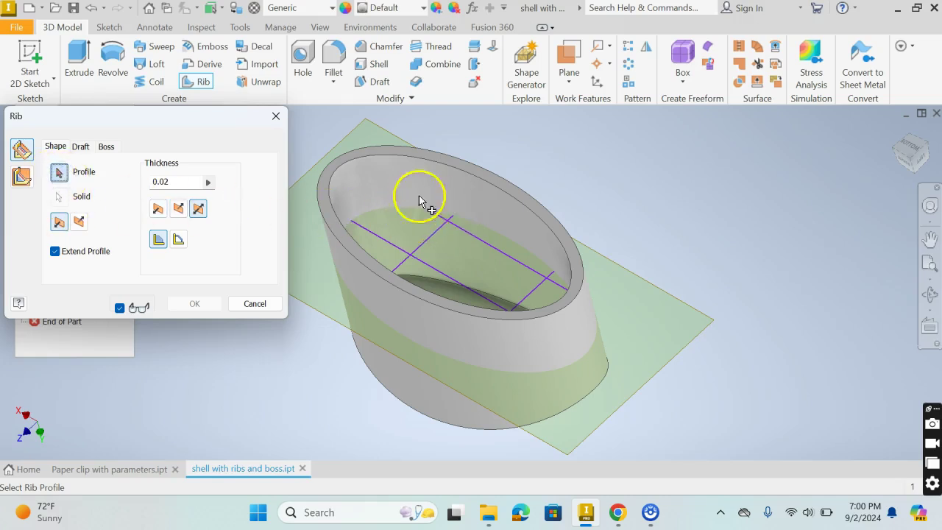
pyautogui.click(199, 211)
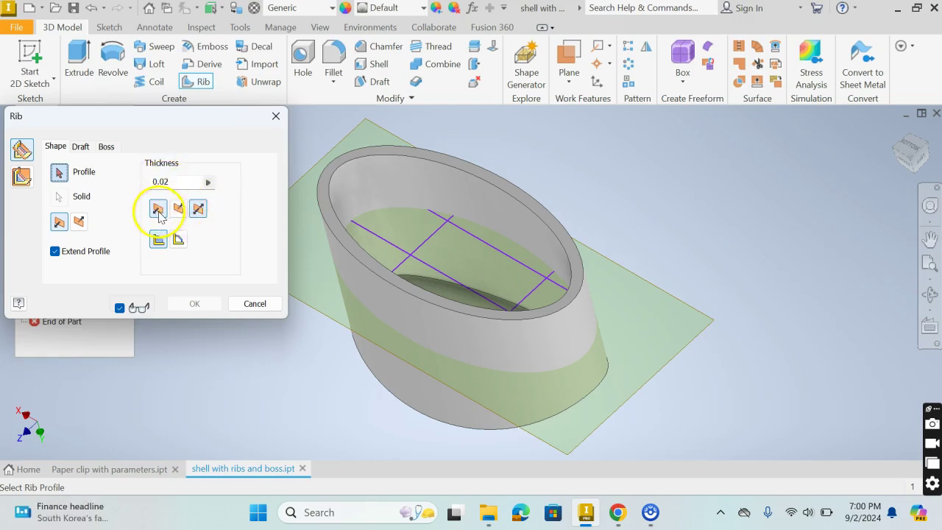
# Step: Pick the long centreline as the first rib profile and set the rib extent to To Next
pyautogui.click(490, 249)
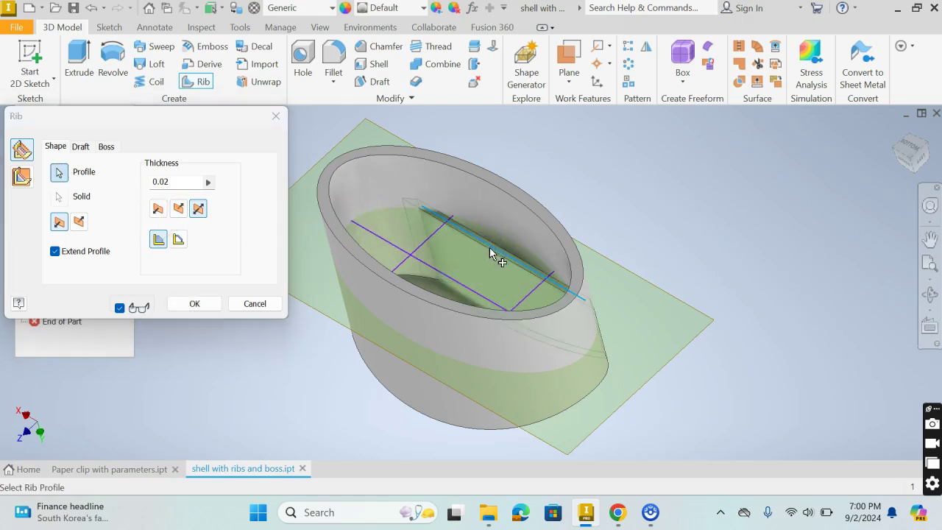
pyautogui.moveTo(511, 273)
pyautogui.keyDown('shift'); pyautogui.mouseDown(button='middle')
pyautogui.moveTo(497, 292)
pyautogui.moveTo(537, 264)
pyautogui.mouseUp(button='middle'); pyautogui.keyUp('shift')
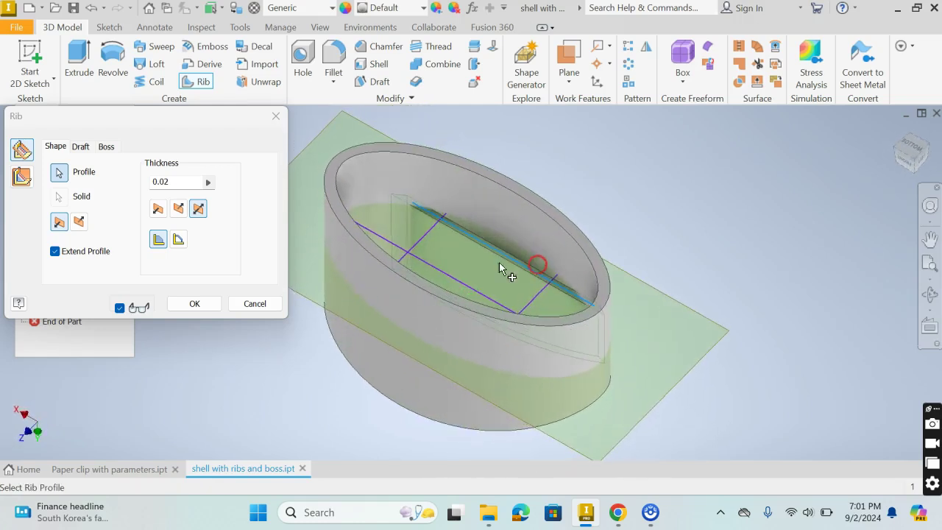
pyautogui.click(180, 243)
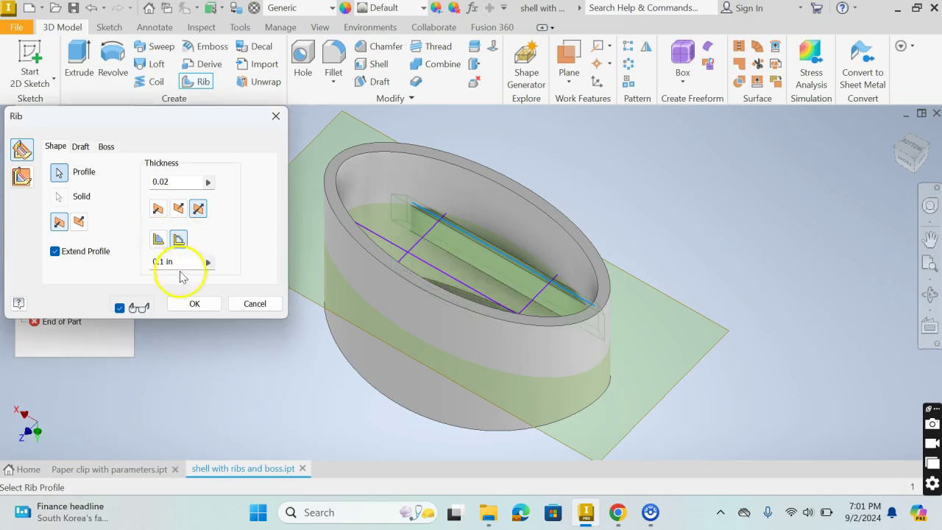
pyautogui.moveTo(494, 262)
pyautogui.keyDown('shift'); pyautogui.mouseDown(button='middle')
pyautogui.moveTo(508, 265)
pyautogui.moveTo(503, 275)
pyautogui.moveTo(519, 267)
pyautogui.moveTo(508, 275)
pyautogui.moveTo(515, 268)
pyautogui.moveTo(425, 250)
pyautogui.mouseUp(button='middle'); pyautogui.keyUp('shift')
pyautogui.click(158, 238)
# Step: Add the remaining grid lines and the short cross line as rib profiles, checking the bosses
pyautogui.click(425, 267)
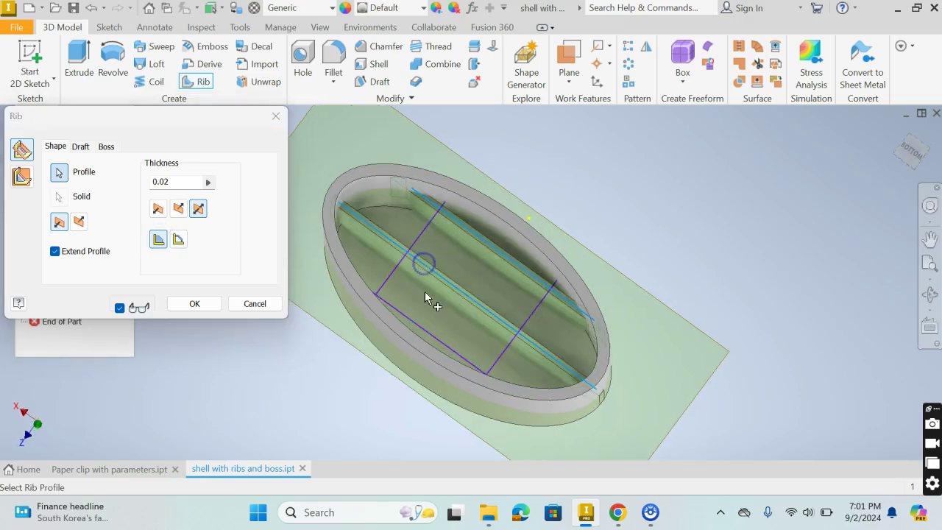
pyautogui.click(447, 347)
pyautogui.click(507, 349)
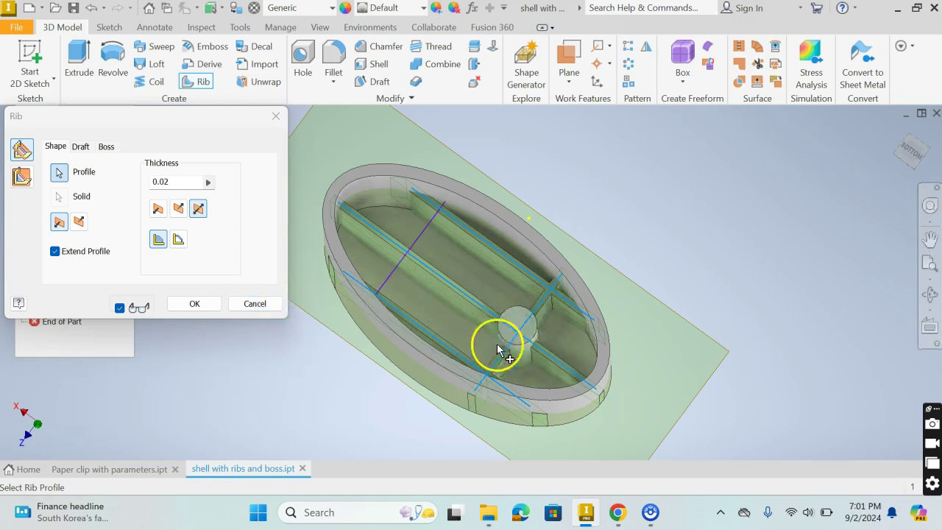
pyautogui.click(392, 279)
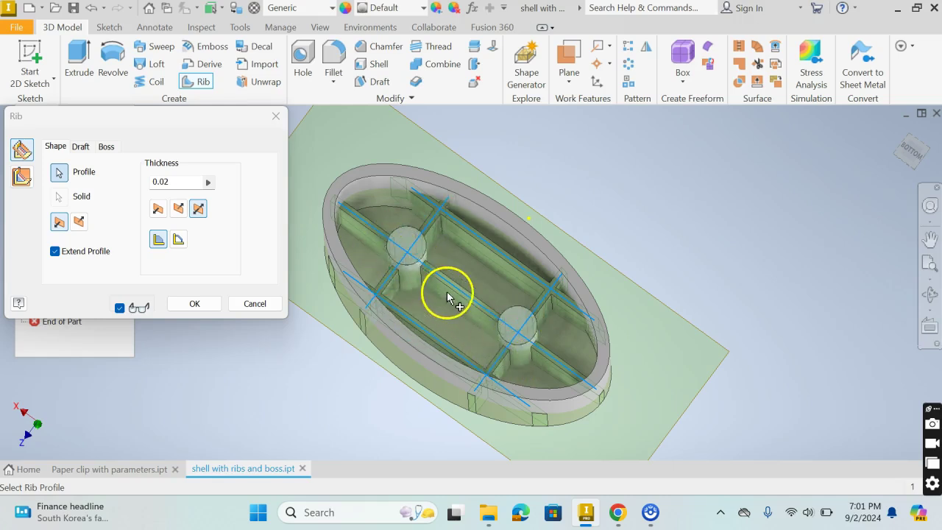
pyautogui.moveTo(448, 297)
pyautogui.keyDown('shift'); pyautogui.mouseDown(button='middle')
pyautogui.moveTo(458, 254)
pyautogui.moveTo(452, 275)
pyautogui.moveTo(412, 287)
pyautogui.moveTo(385, 278)
pyautogui.moveTo(452, 284)
pyautogui.mouseUp(button='middle'); pyautogui.keyUp('shift')
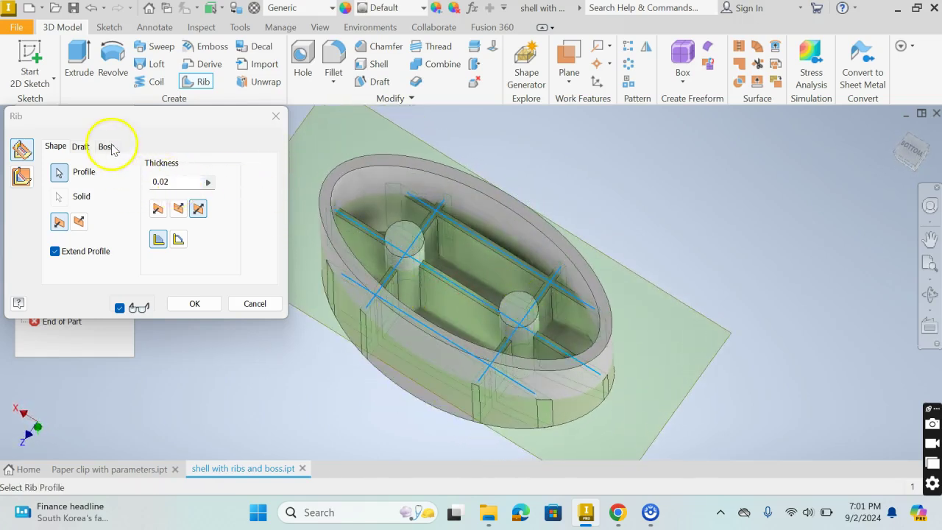
# Step: Give the rib bosses a 0.05 in diameter
pyautogui.click(106, 146)
pyautogui.click(189, 178)
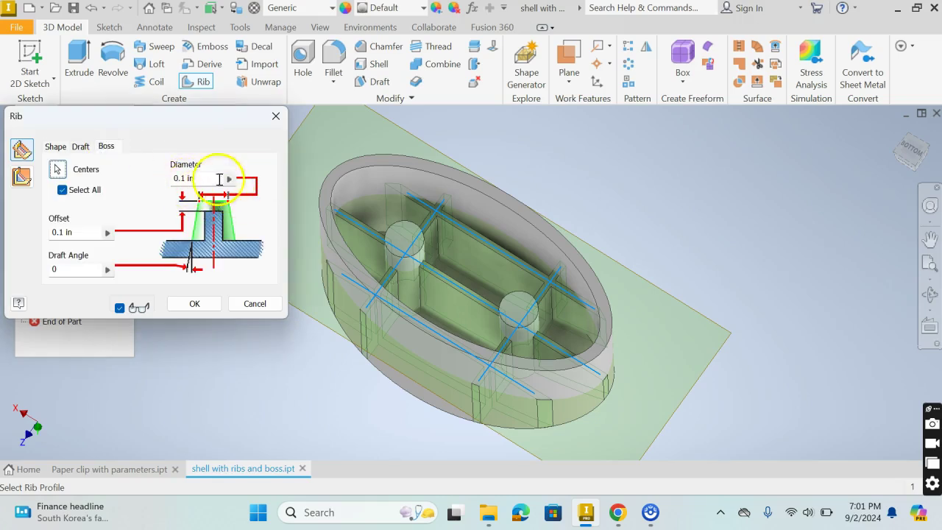
pyautogui.click(199, 181)
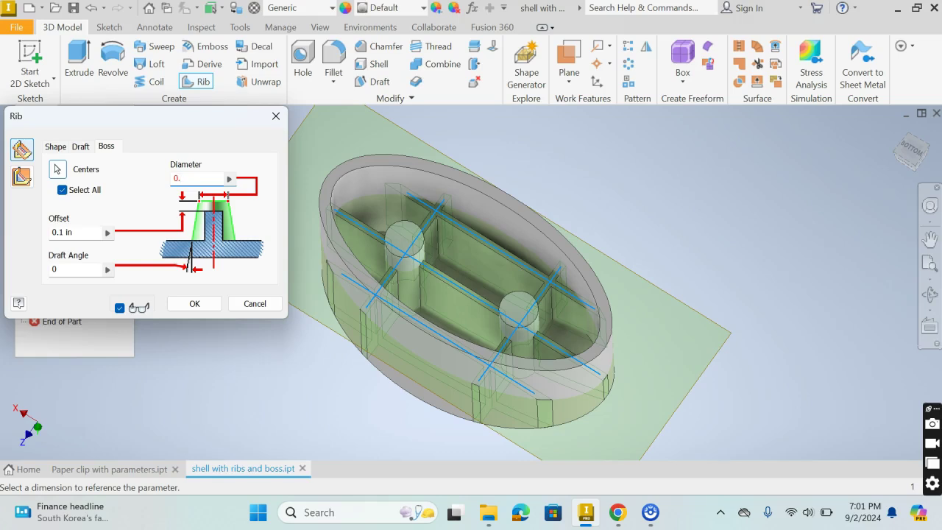
pyautogui.write('0.05')
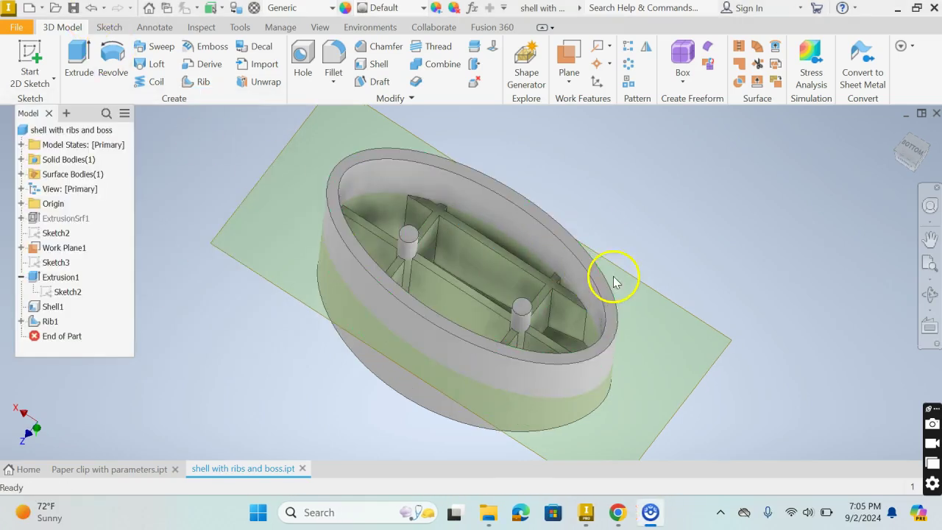
pyautogui.moveTo(612, 275)
pyautogui.keyDown('shift'); pyautogui.mouseDown(button='middle')
pyautogui.moveTo(601, 293)
pyautogui.moveTo(567, 282)
pyautogui.moveTo(579, 270)
pyautogui.moveTo(599, 273)
pyautogui.moveTo(593, 290)
pyautogui.moveTo(610, 270)
pyautogui.mouseUp(button='middle'); pyautogui.keyUp('shift')
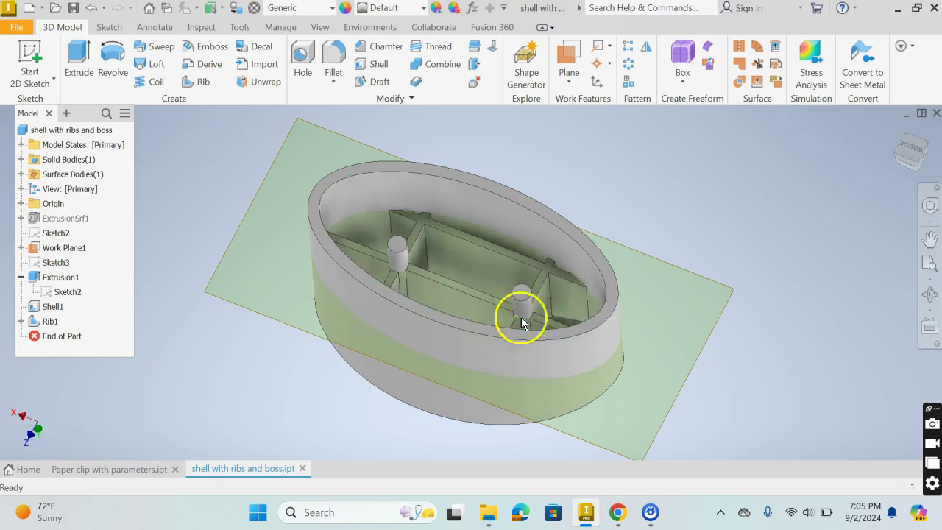
pyautogui.moveTo(604, 331)
pyautogui.keyDown('shift'); pyautogui.mouseDown(button='middle')
pyautogui.moveTo(520, 321)
pyautogui.moveTo(483, 334)
pyautogui.moveTo(416, 322)
pyautogui.moveTo(488, 349)
pyautogui.moveTo(582, 351)
pyautogui.moveTo(553, 343)
pyautogui.mouseUp(button='middle'); pyautogui.keyUp('shift')
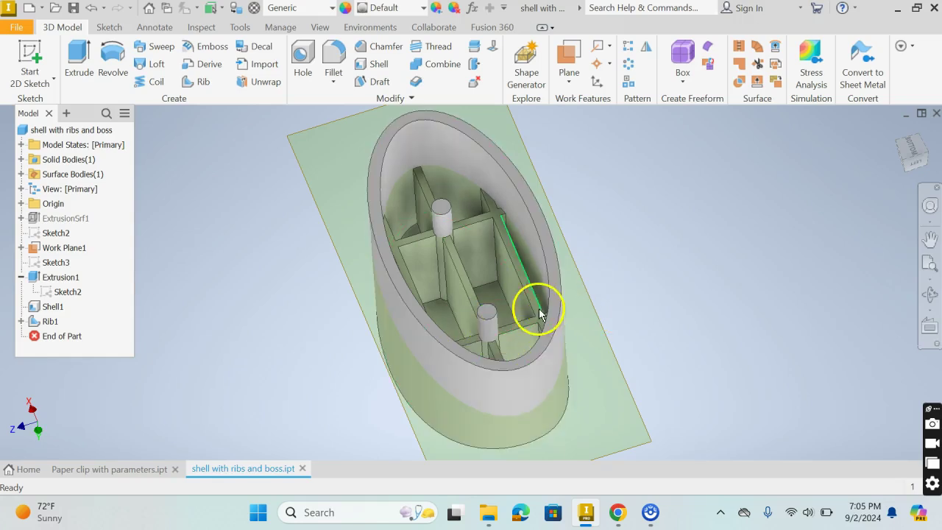
pyautogui.keyDown('shift'); pyautogui.moveTo(536, 312); pyautogui.dragTo(558, 309, button='middle'); pyautogui.keyUp('shift')
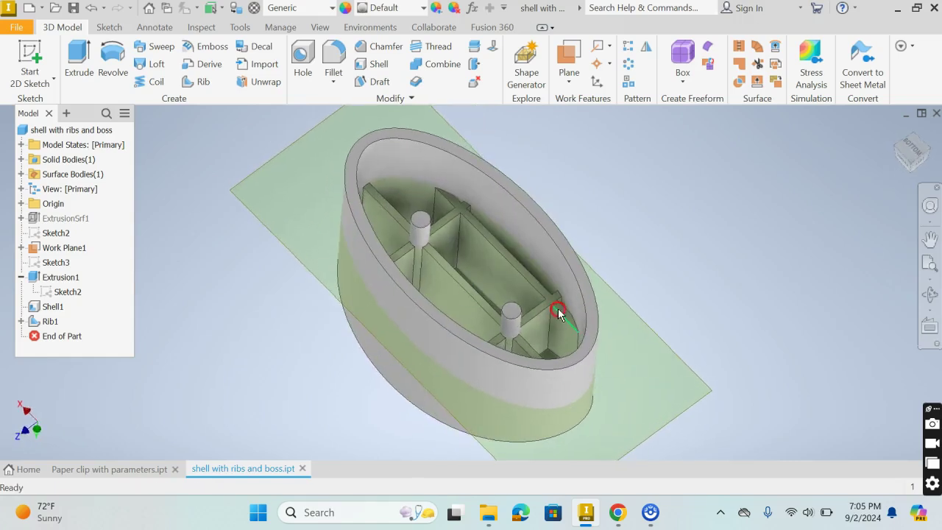